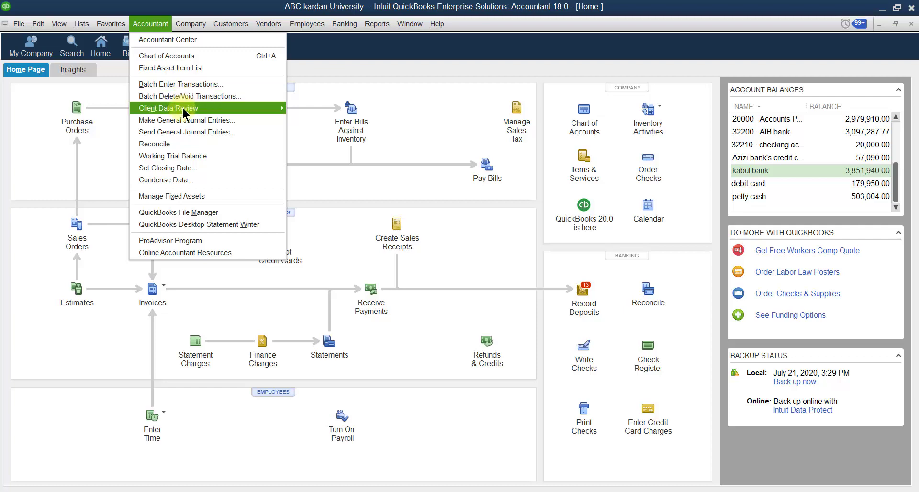
# Show the Client Data Review tools submenu under the Accountant menu.
pyautogui.moveTo(184, 112)
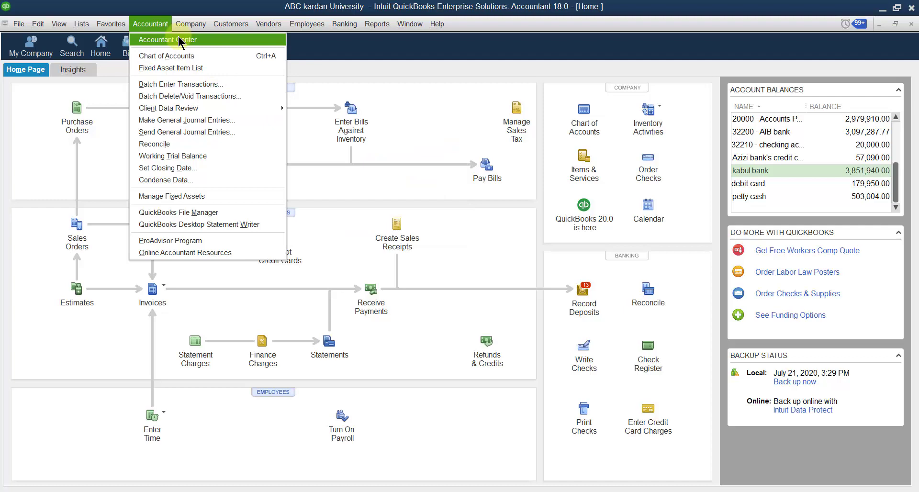
pyautogui.moveTo(275, 110)
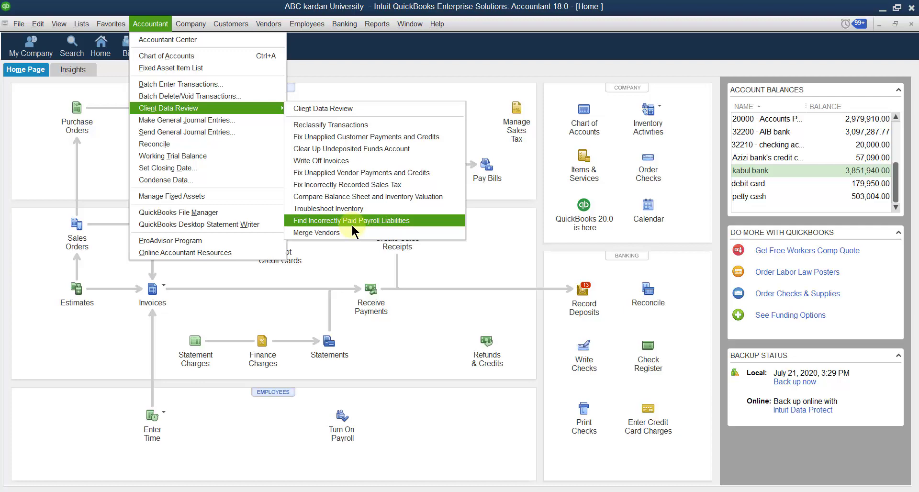
# Open the Compare Balance Sheet and Inventory Valuation review, showing 754,450.00 totals, then the Vendors menu.
pyautogui.click(344, 197)
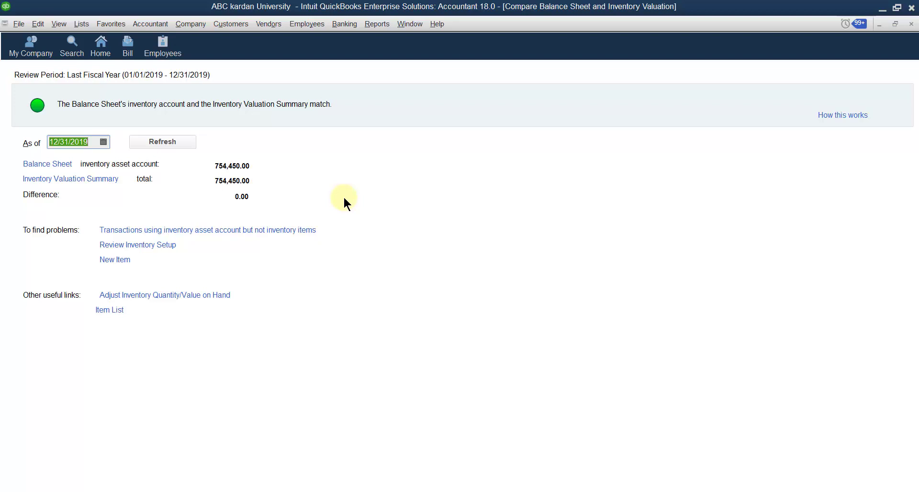
pyautogui.click(272, 23)
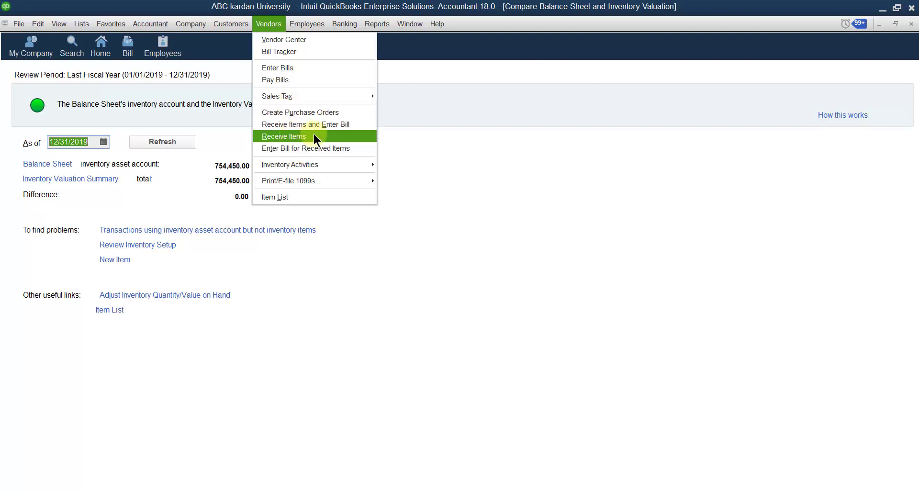
pyautogui.click(289, 68)
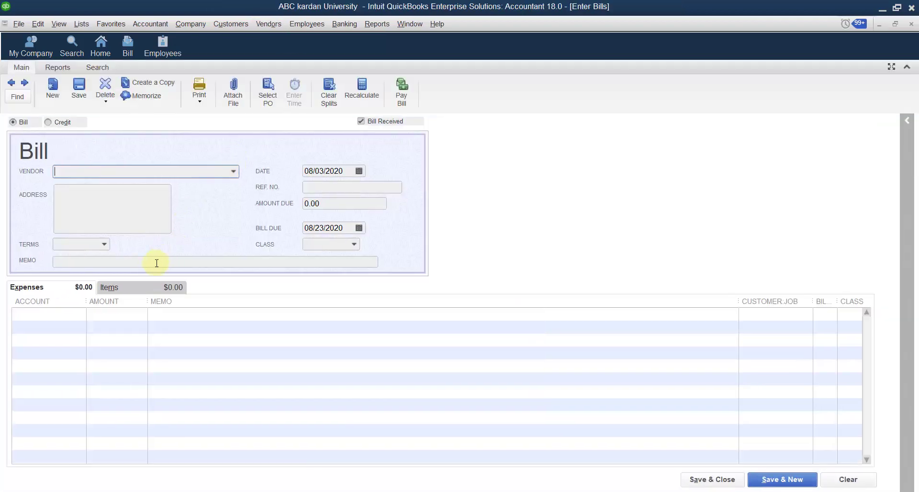
pyautogui.click(127, 287)
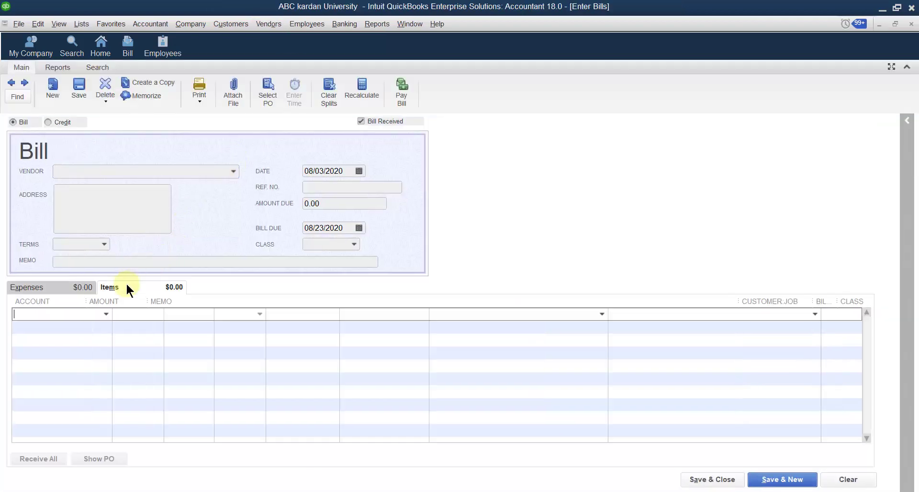
pyautogui.click(911, 24)
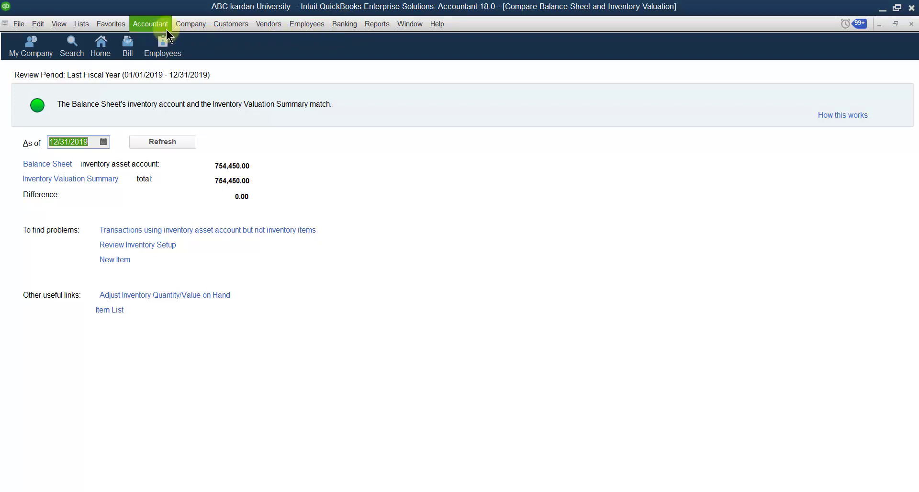
pyautogui.click(181, 24)
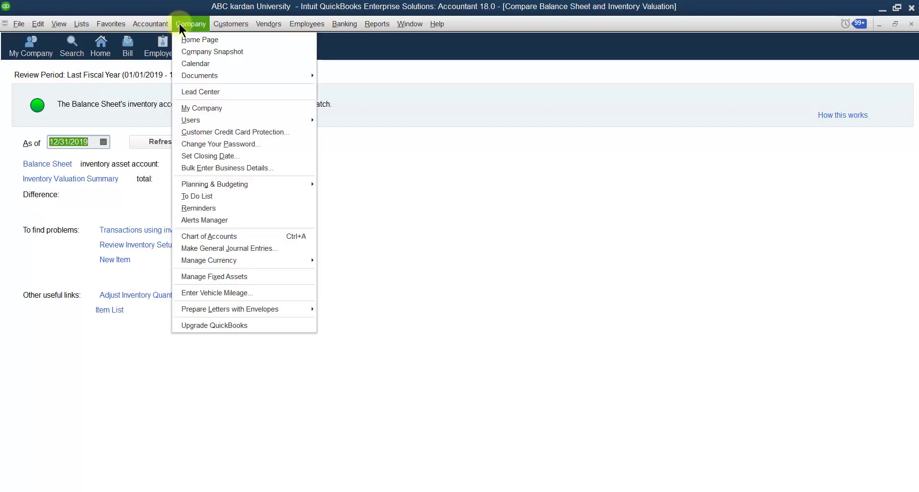
pyautogui.click(211, 248)
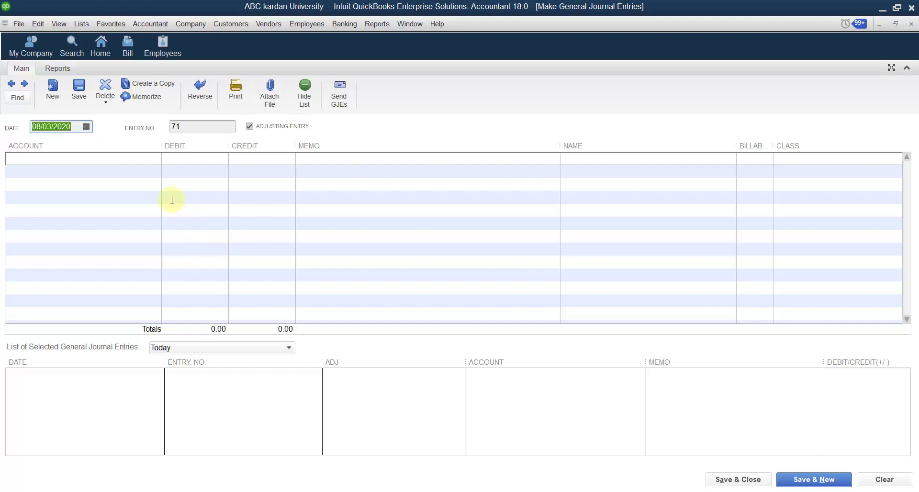
pyautogui.click(138, 159)
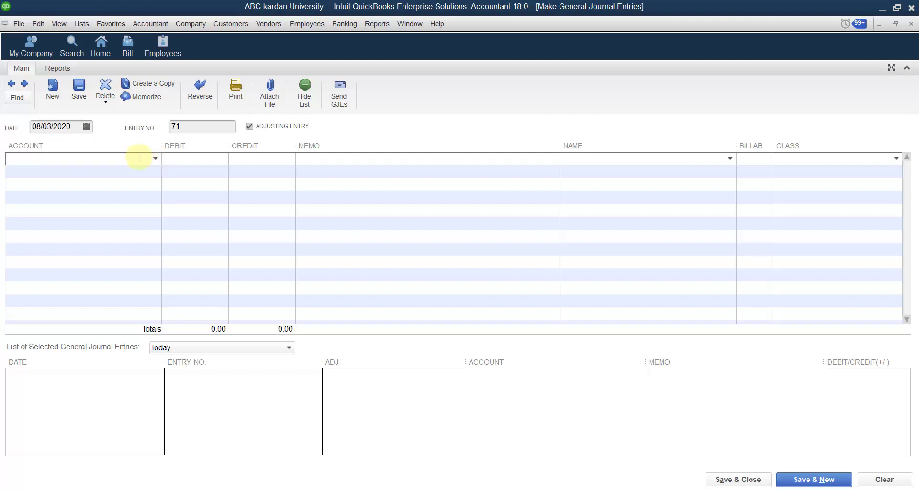
pyautogui.click(911, 24)
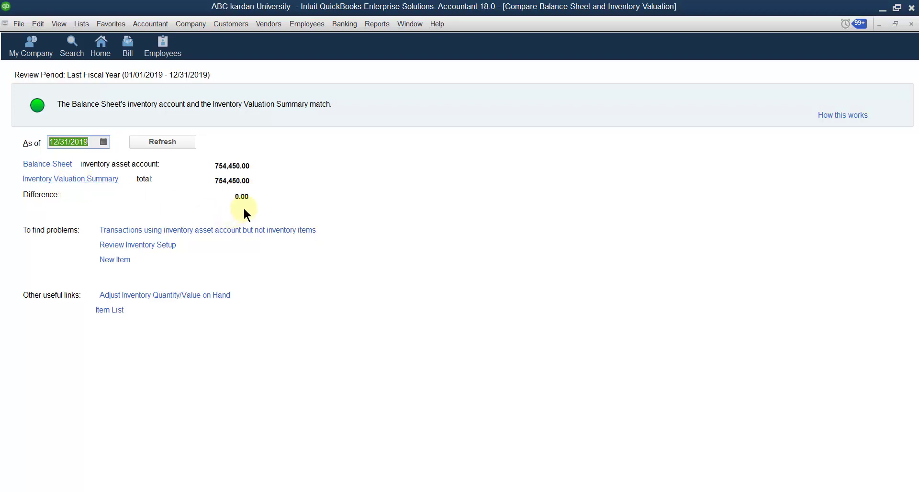
# Change the As of date to 12/31/2020 and refresh, revealing a 100,000.00 difference.
pyautogui.click(93, 142)
pyautogui.press('BackSpace')
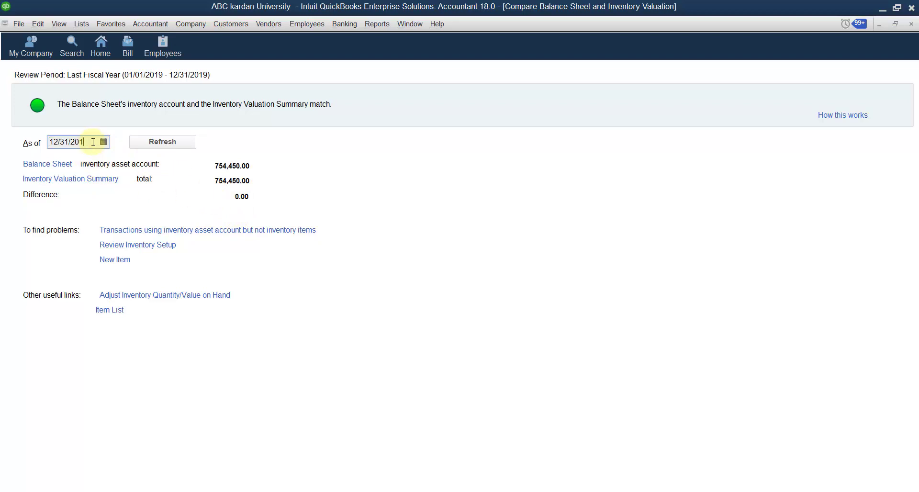
pyautogui.write('20')
pyautogui.click(178, 146)
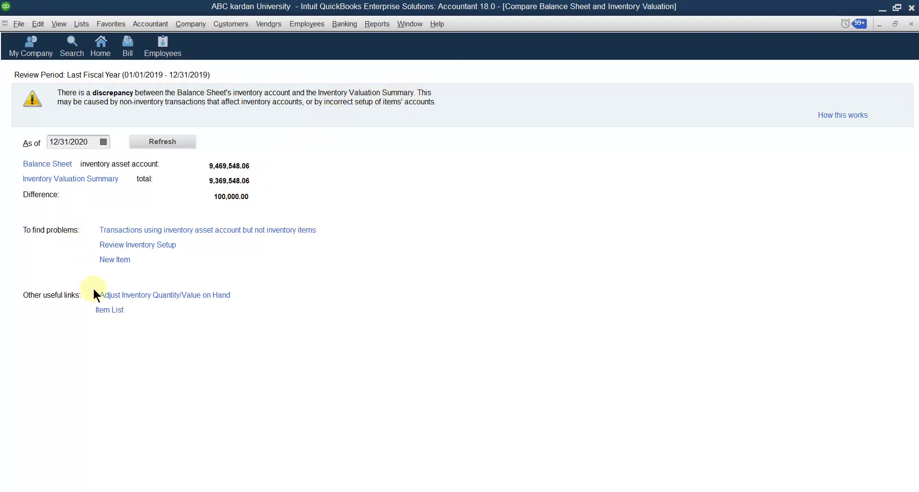
# Trace the 100,000.00 gap to journal entry 9, then start new general journal entry 71.
pyautogui.click(140, 231)
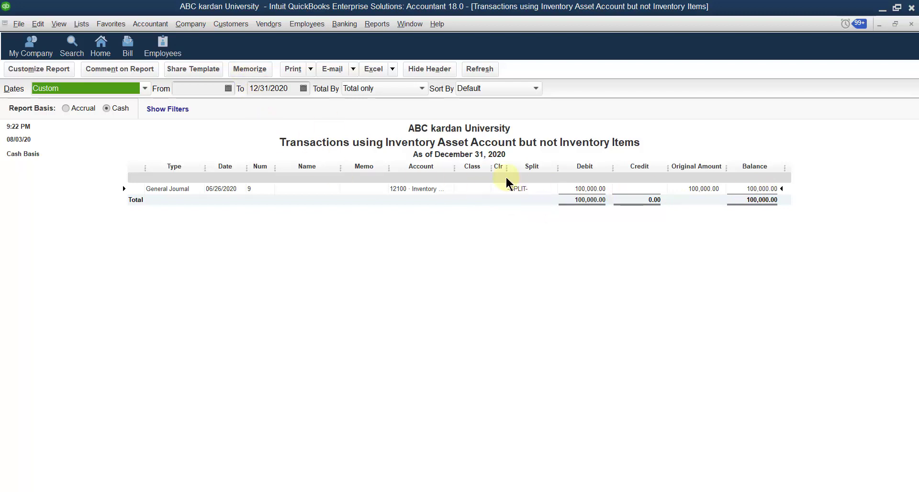
pyautogui.click(196, 25)
pyautogui.click(254, 249)
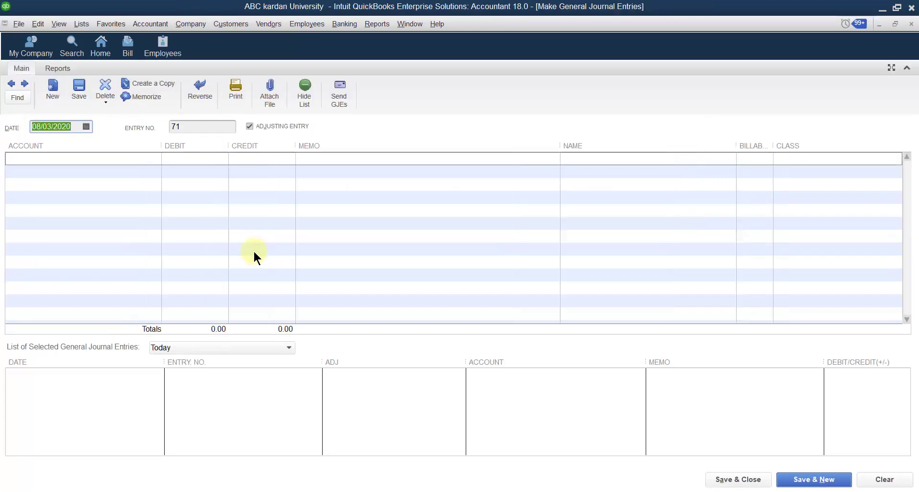
# Debit kabul bank 100,000.00 on the journal entry's first line.
pyautogui.click(141, 159)
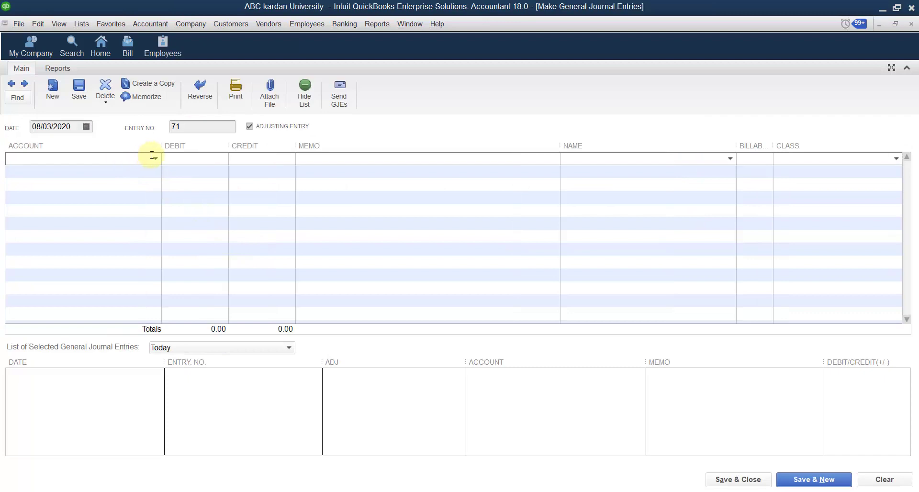
pyautogui.click(156, 159)
pyautogui.click(35, 199)
pyautogui.click(184, 160)
pyautogui.write('100000')
pyautogui.click(135, 163)
# Debit 12100 · Inventory Asset 150,000.00 on the second line.
pyautogui.click(151, 172)
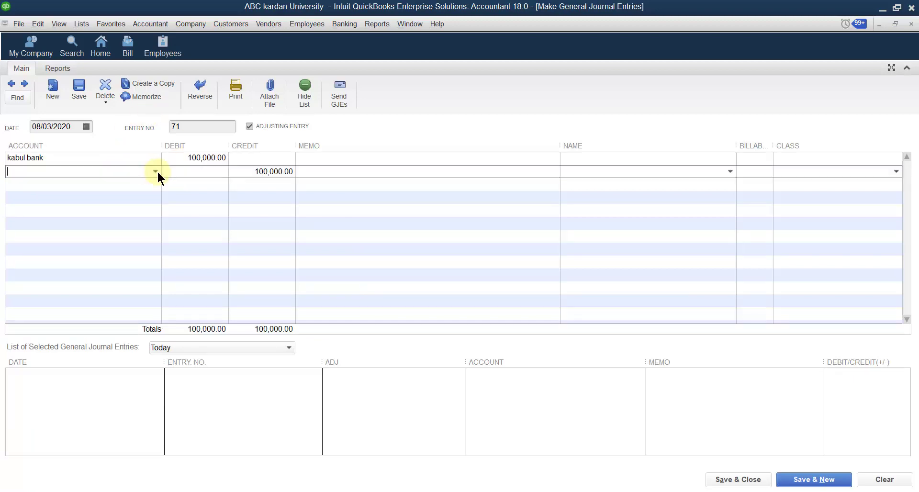
pyautogui.click(155, 171)
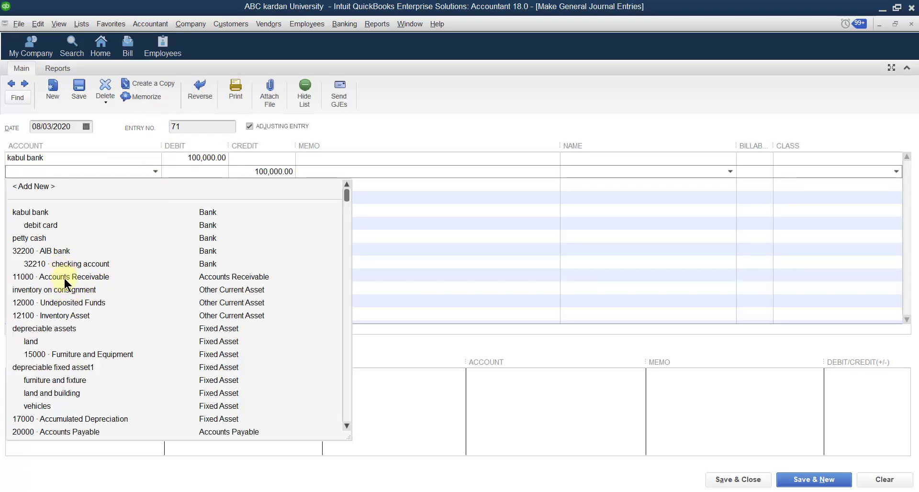
pyautogui.click(65, 316)
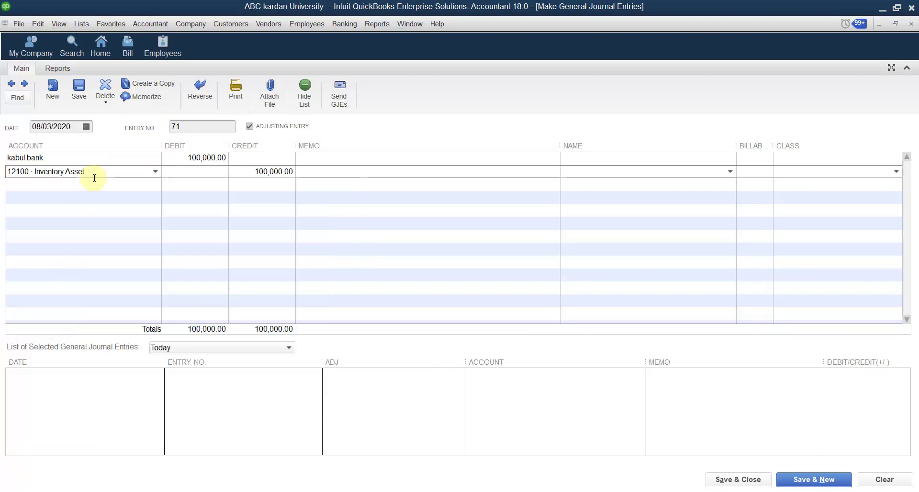
pyautogui.click(185, 170)
pyautogui.write('200000')
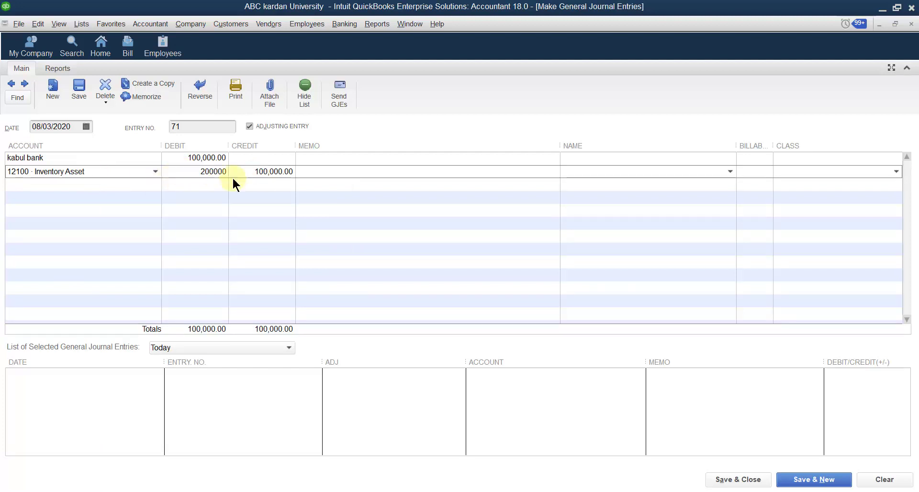
pyautogui.moveTo(197, 172); pyautogui.dragTo(246, 169)
pyautogui.write('150000')
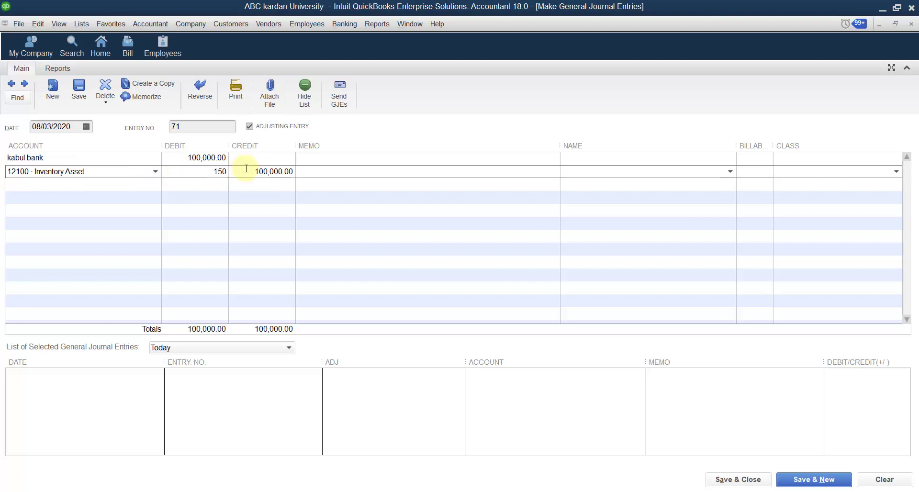
pyautogui.click(154, 184)
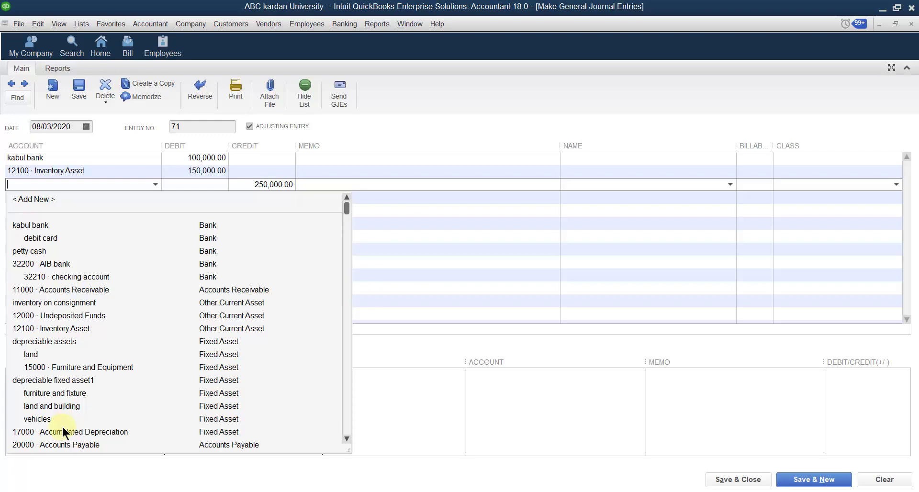
# Credit 31200 · Partner 2 Equity on the third line and save entry 71.
pyautogui.scroll(-6, 78, 383)
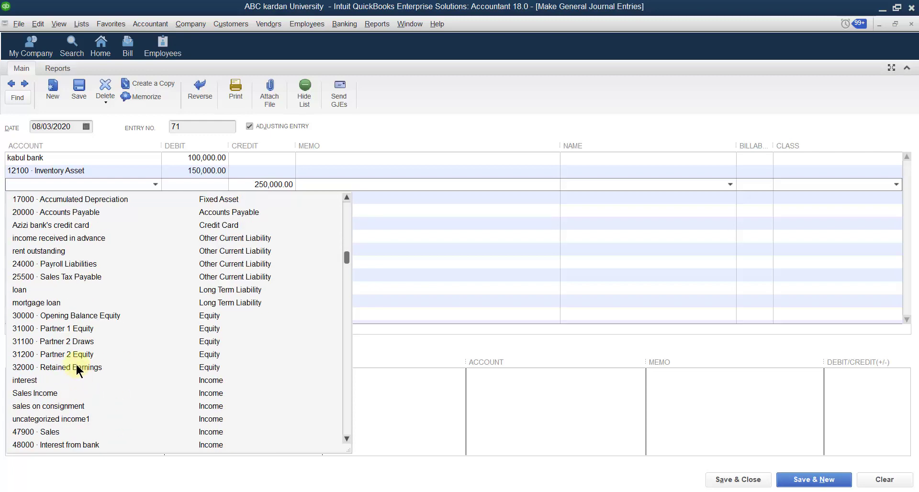
pyautogui.click(75, 354)
pyautogui.click(721, 481)
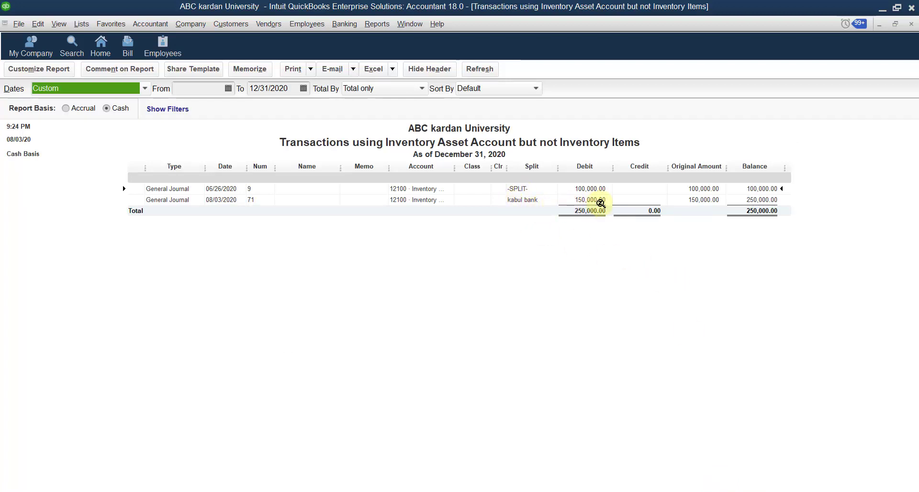
# Reopen the non-item inventory transactions report and drill into entry 71's kabul bank row.
pyautogui.click(912, 24)
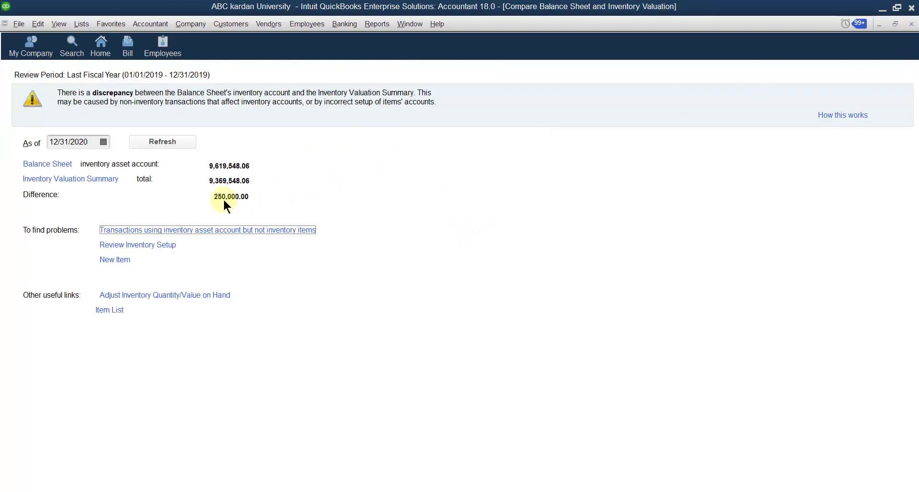
pyautogui.click(211, 230)
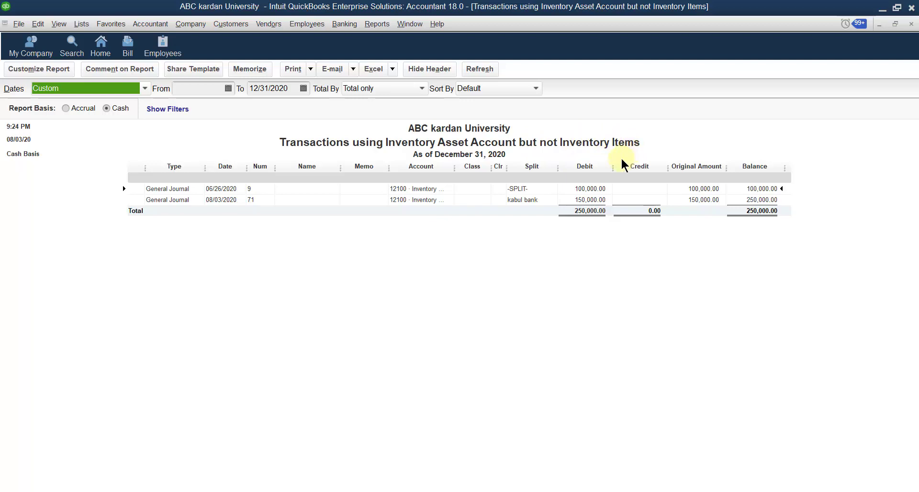
pyautogui.click(518, 200)
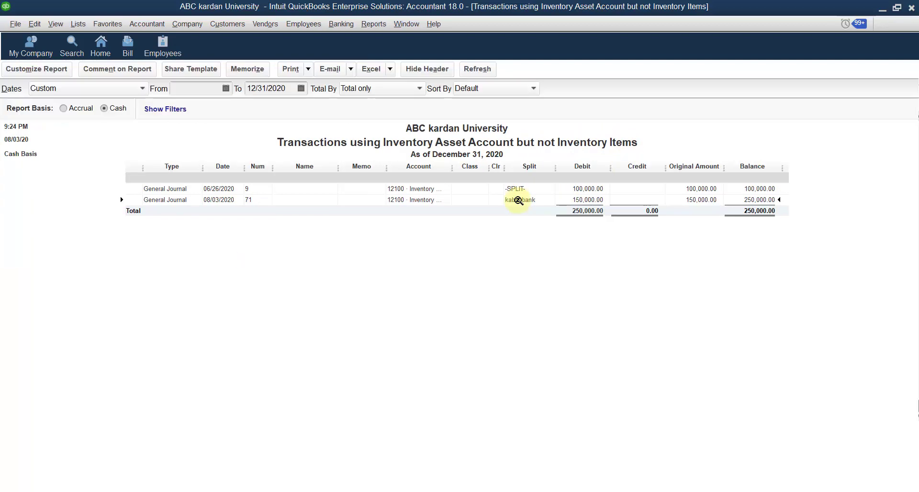
pyautogui.doubleClick(519, 201)
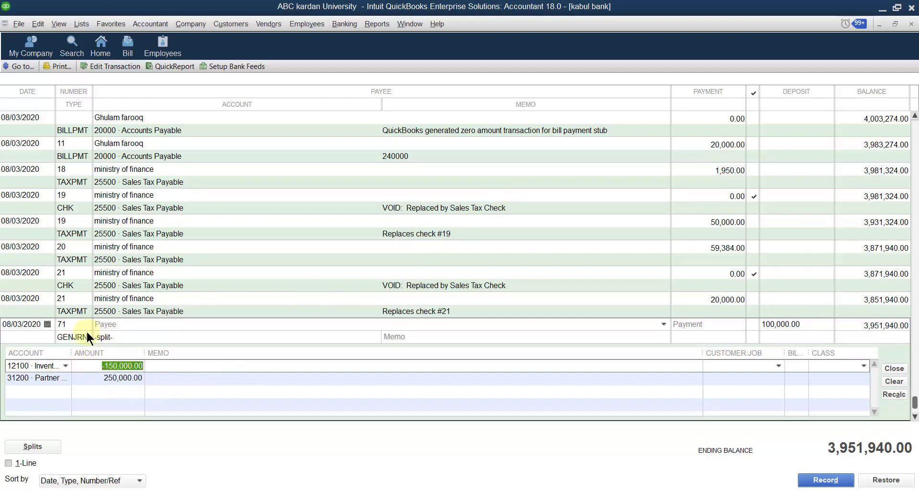
# Move entry 71's 150,000.00 debit to 11000 · Accounts Receivable for a customer and save.
pyautogui.doubleClick(72, 333)
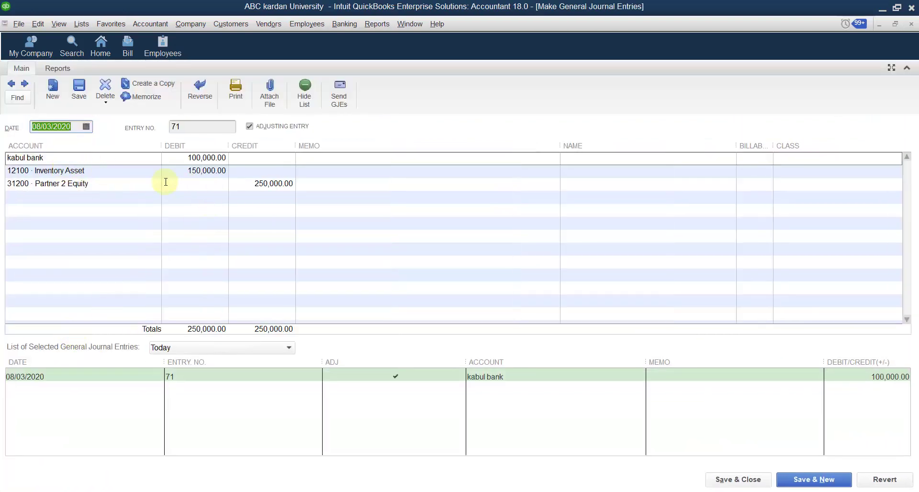
pyautogui.click(90, 171)
pyautogui.click(156, 171)
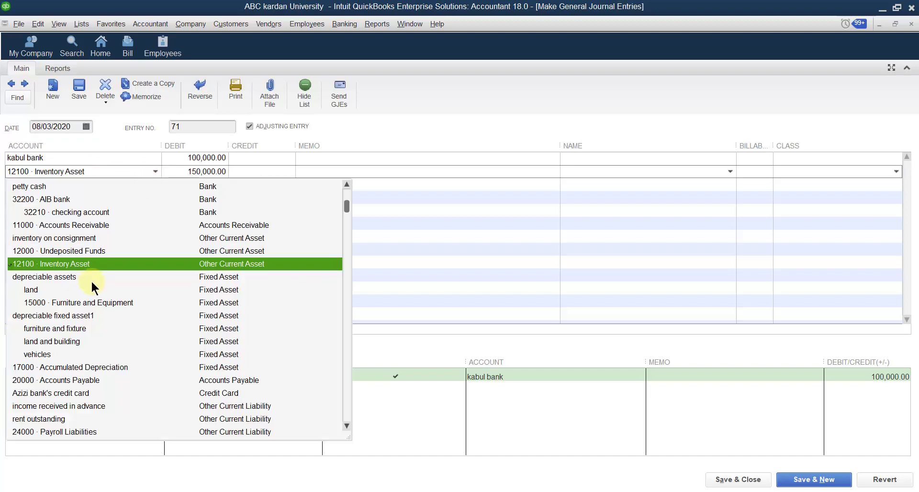
pyautogui.click(71, 225)
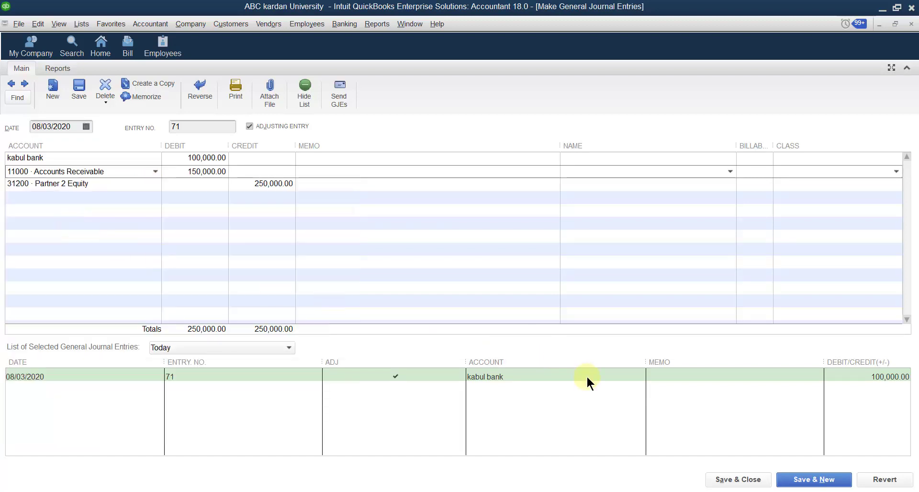
pyautogui.click(729, 169)
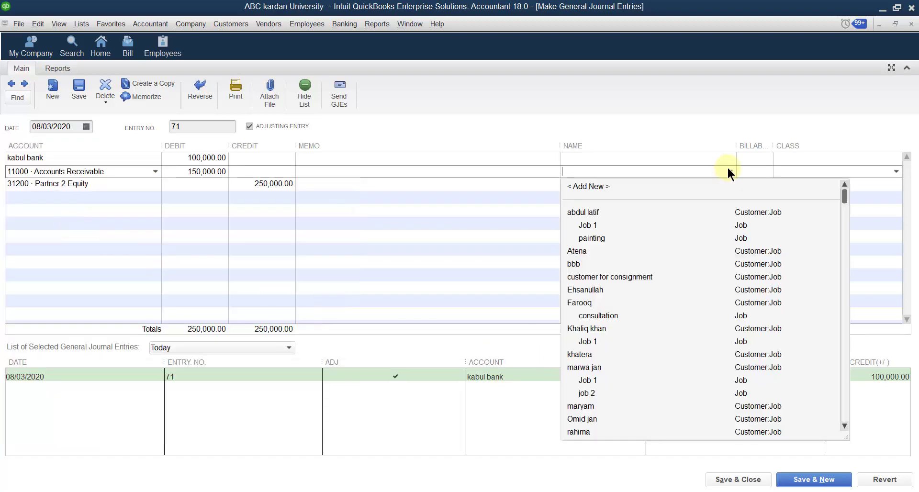
pyautogui.click(597, 289)
pyautogui.click(754, 481)
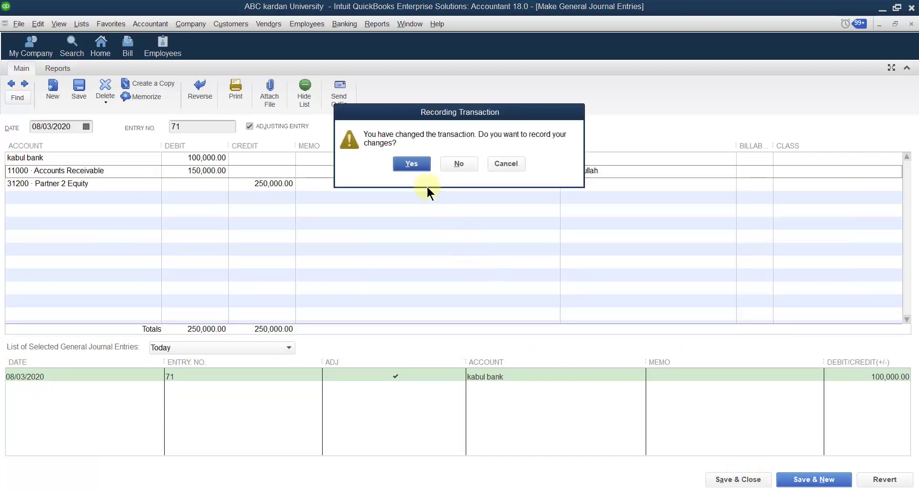
pyautogui.click(417, 164)
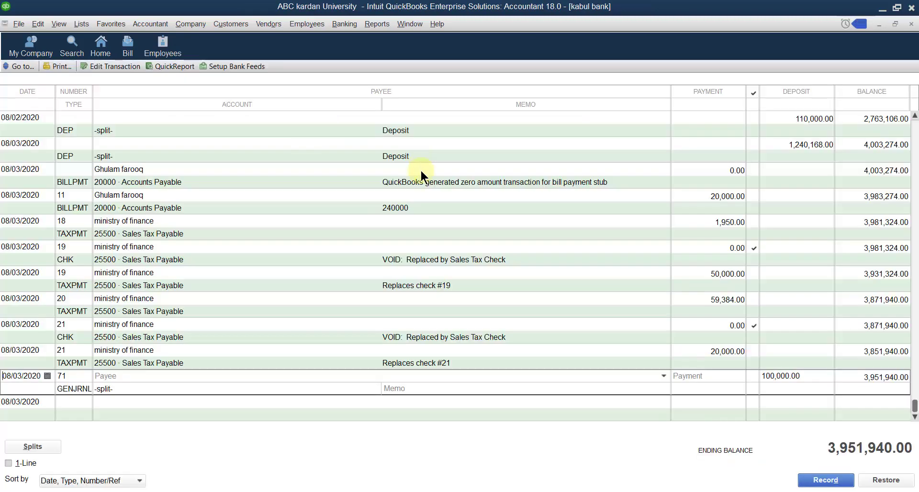
pyautogui.click(911, 24)
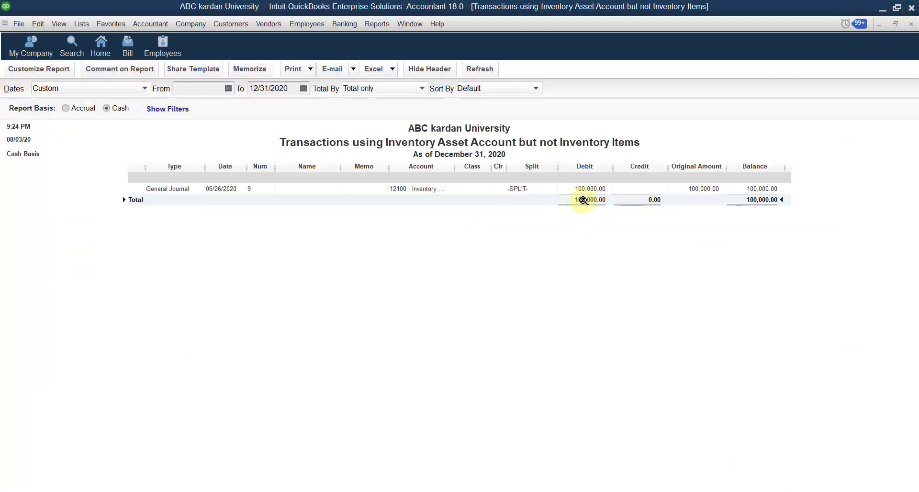
# Open journal entry 9 and change its Inventory Asset debit to 200,000.00.
pyautogui.doubleClick(517, 189)
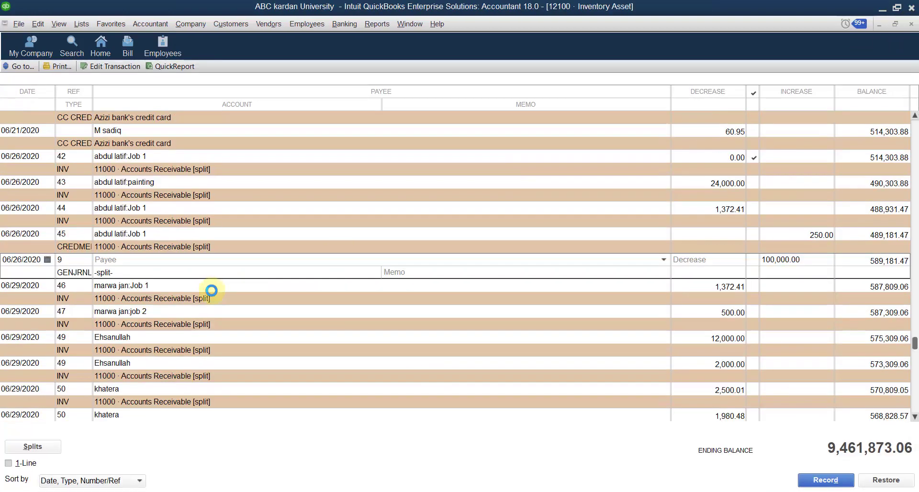
pyautogui.doubleClick(77, 275)
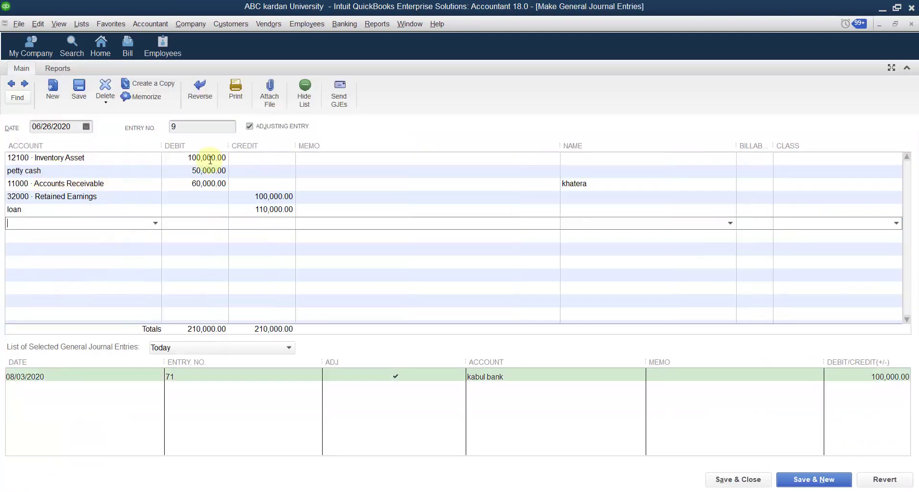
pyautogui.click(154, 158)
pyautogui.click(156, 158)
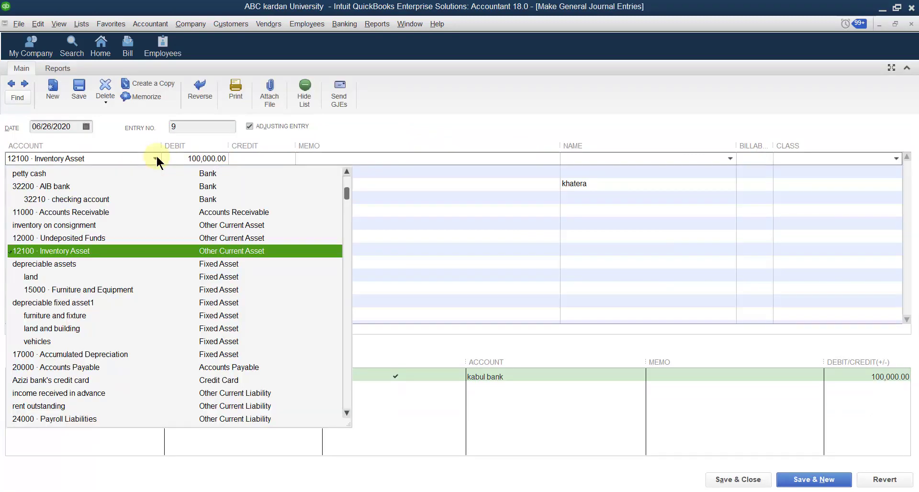
pyautogui.click(187, 158)
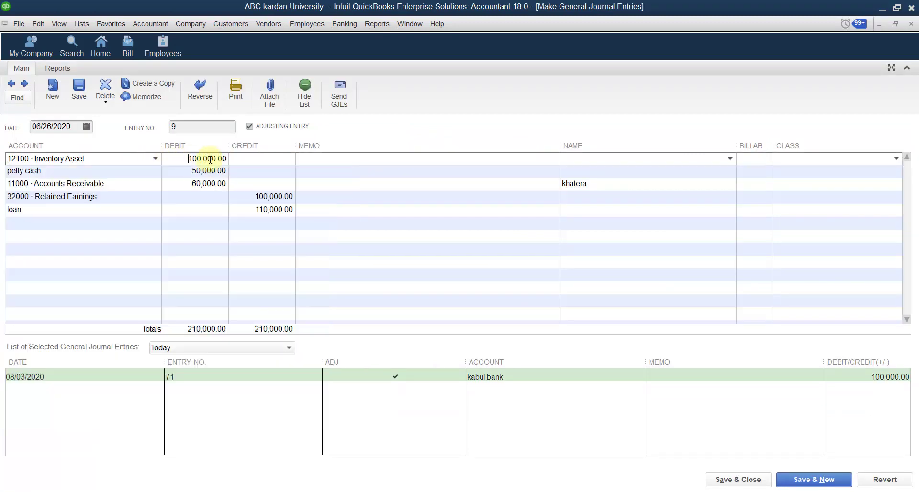
pyautogui.write('200000')
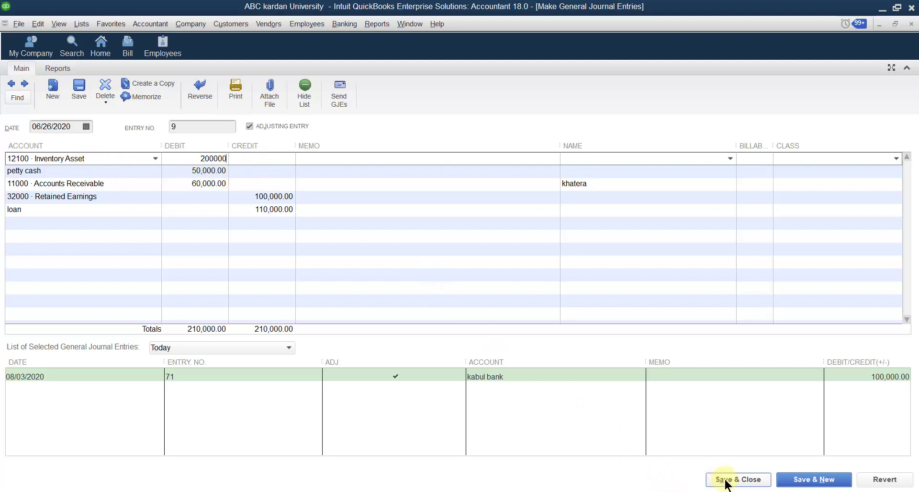
pyautogui.click(178, 211)
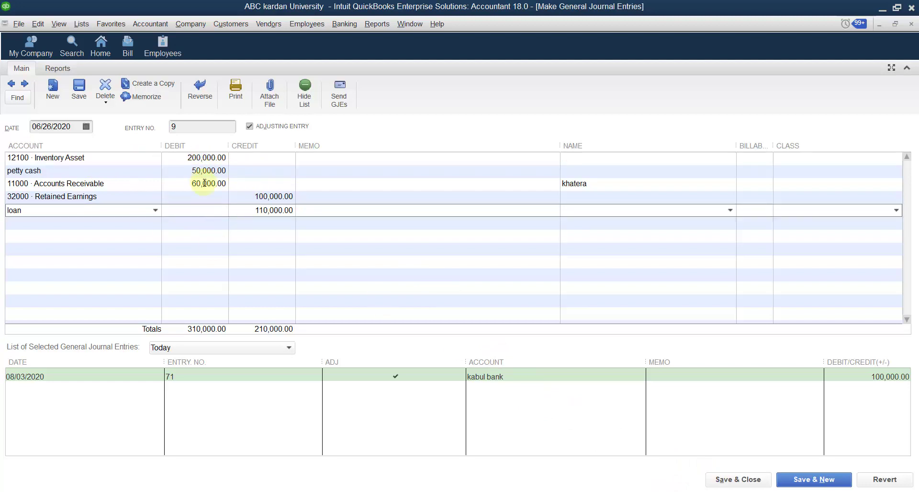
# Change the Retained Earnings credit to 200,000.00 and save entry 9, accepting the warning.
pyautogui.click(256, 198)
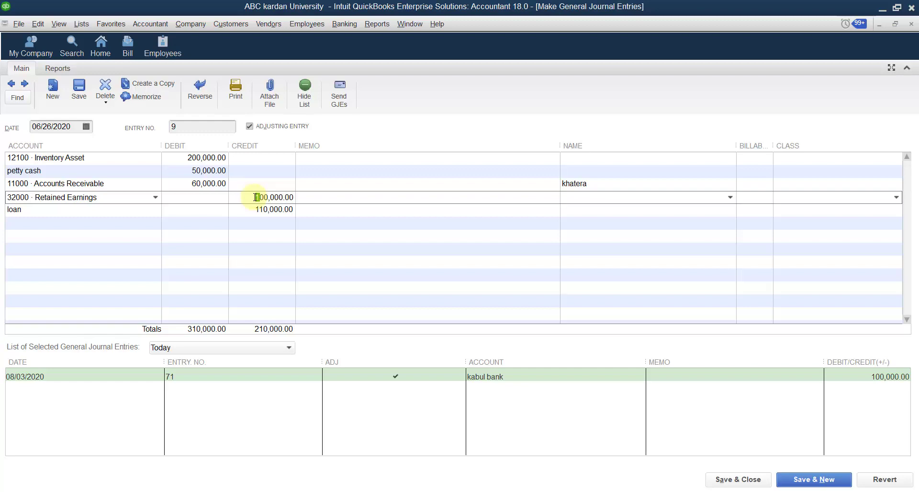
pyautogui.press('Delete')
pyautogui.write('2')
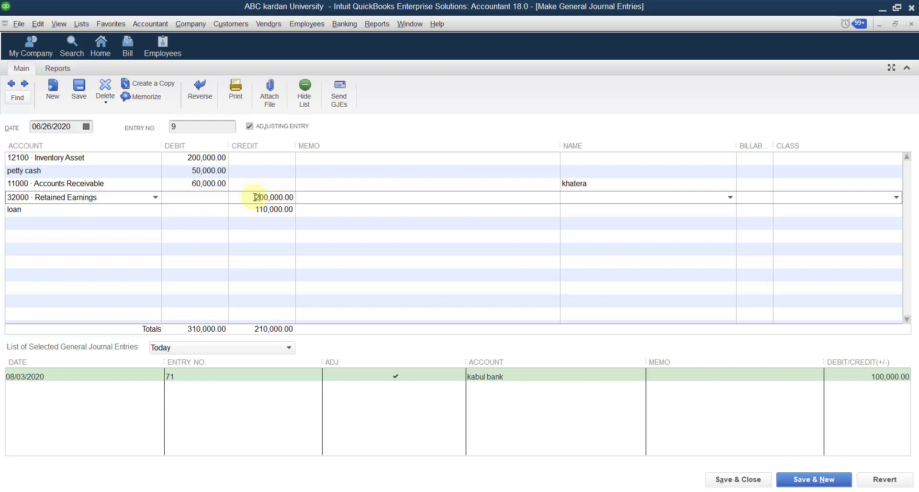
pyautogui.click(739, 480)
pyautogui.click(413, 163)
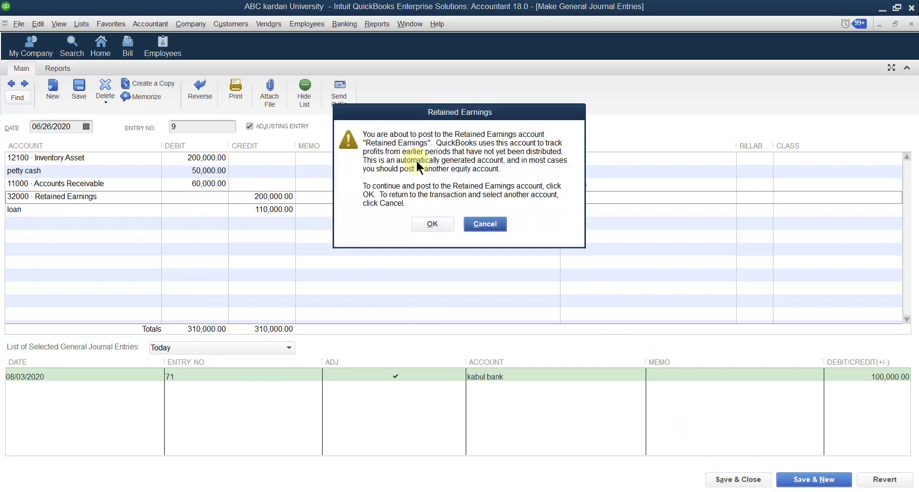
pyautogui.click(434, 223)
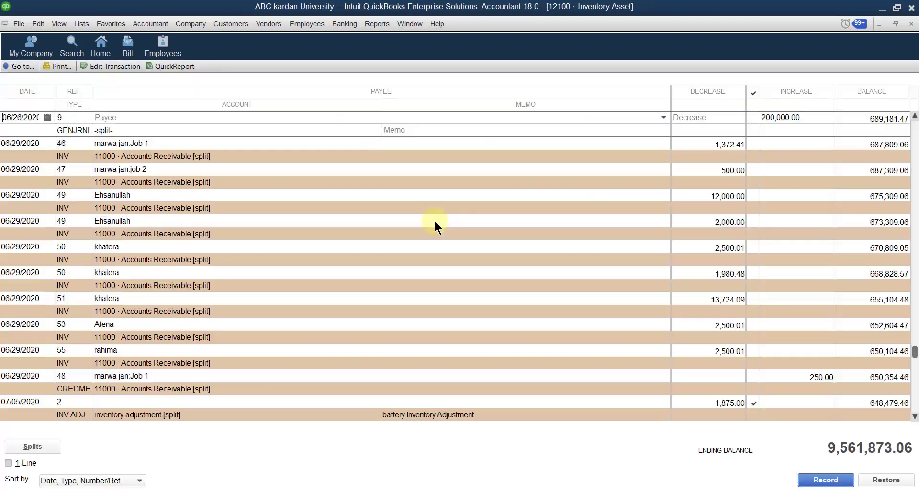
# Close the Inventory Asset register and reopen journal entry 9 from the report's General Journal row.
pyautogui.click(911, 24)
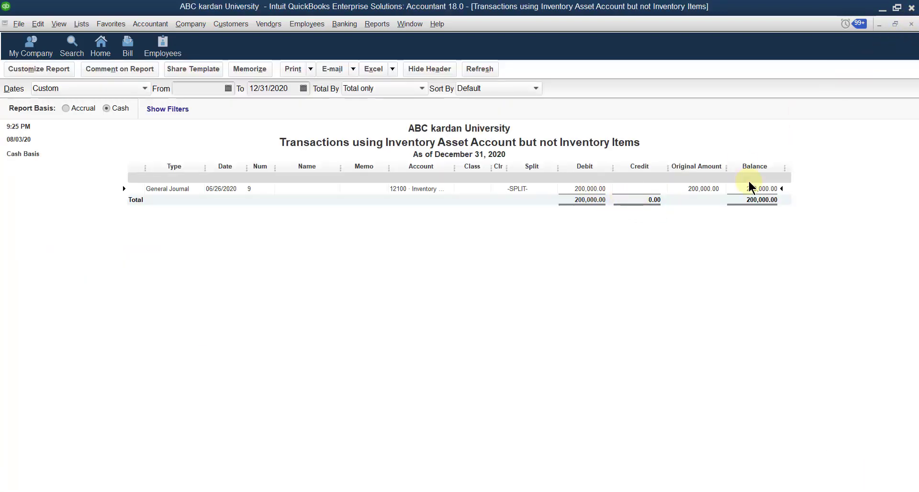
pyautogui.doubleClick(512, 189)
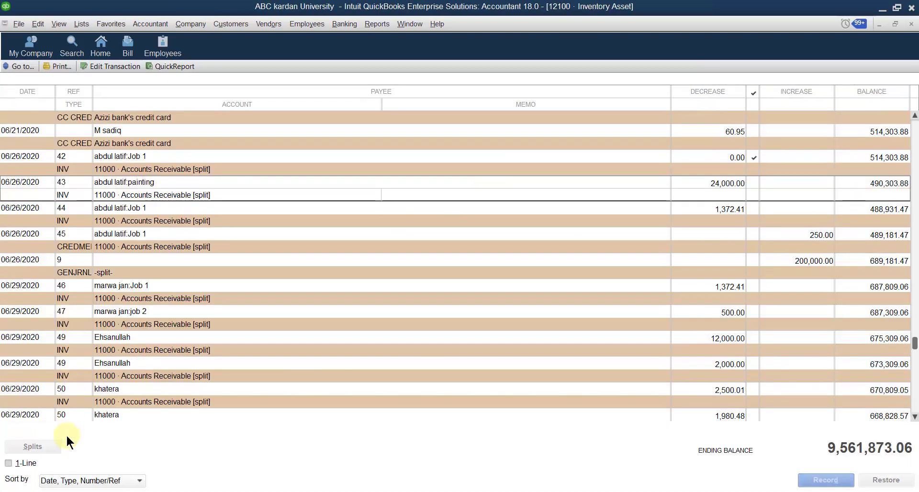
pyautogui.click(912, 24)
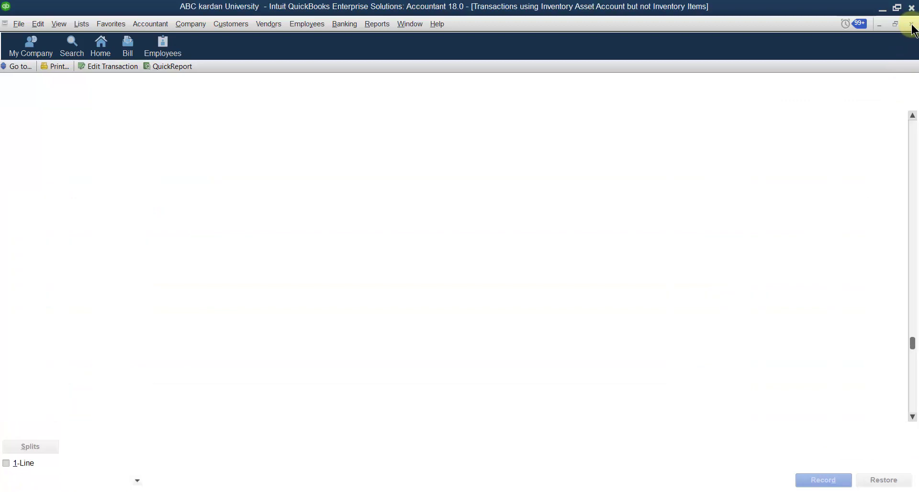
pyautogui.doubleClick(521, 189)
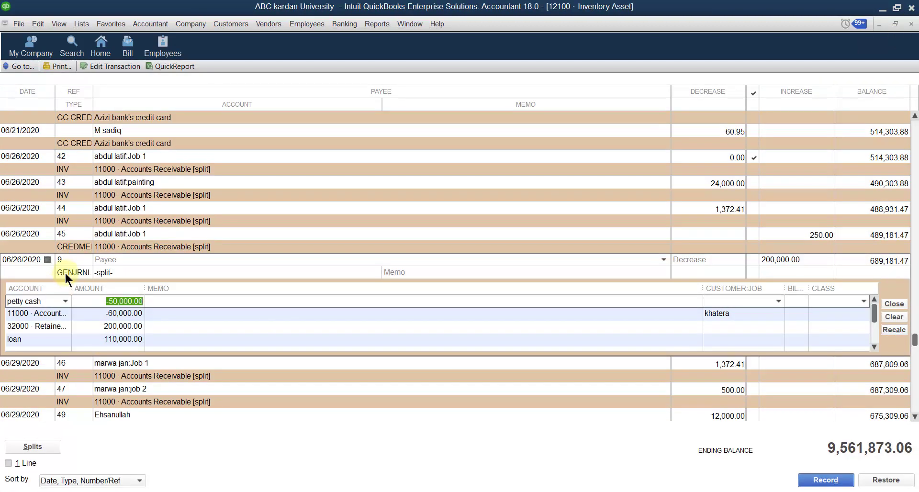
pyautogui.doubleClick(67, 273)
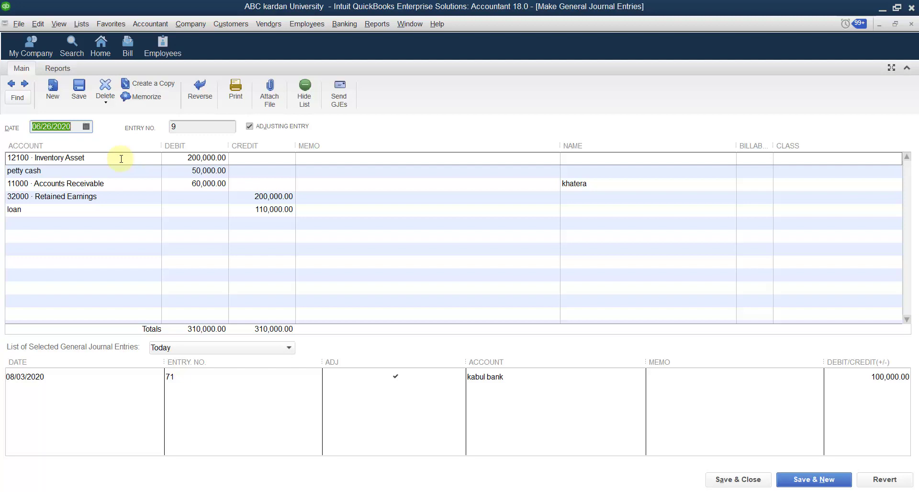
# Select entry 9's Inventory Asset debit cell, then show the Item List.
pyautogui.click(177, 163)
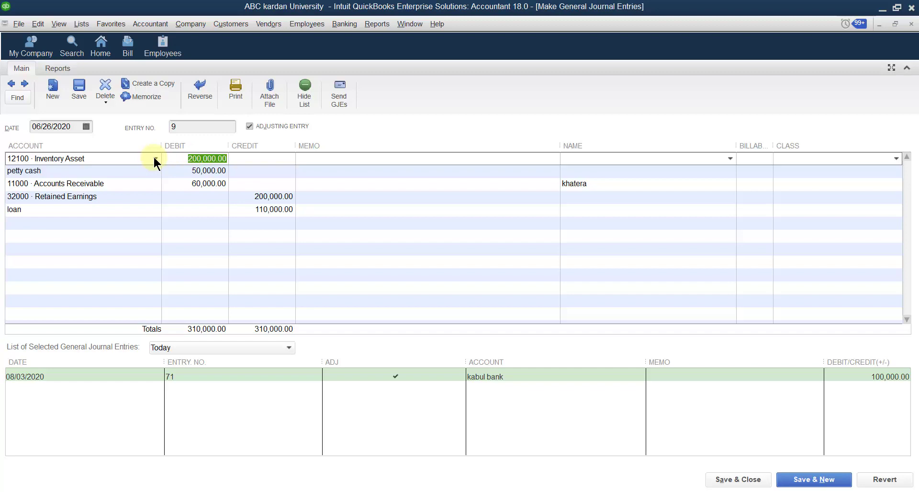
pyautogui.click(80, 24)
pyautogui.click(90, 49)
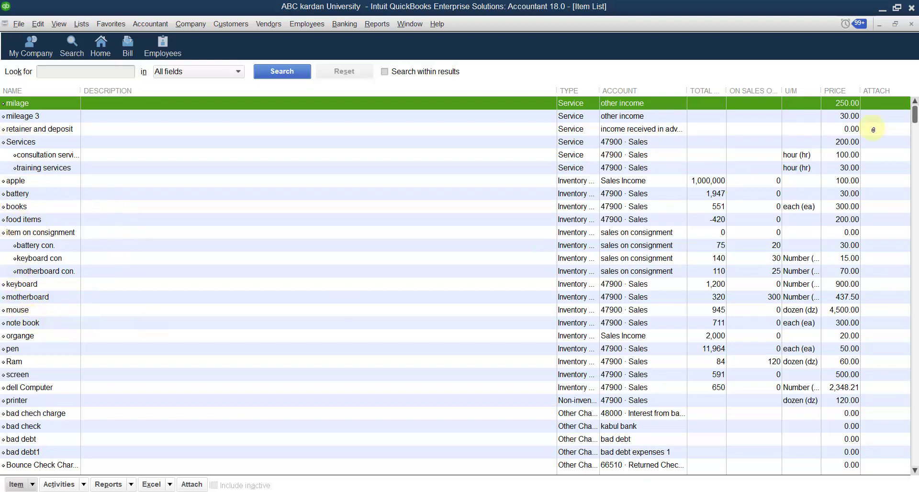
# Close the Item List to return to journal entry 9 and its 200,000.00 Inventory Asset debit.
pyautogui.click(911, 24)
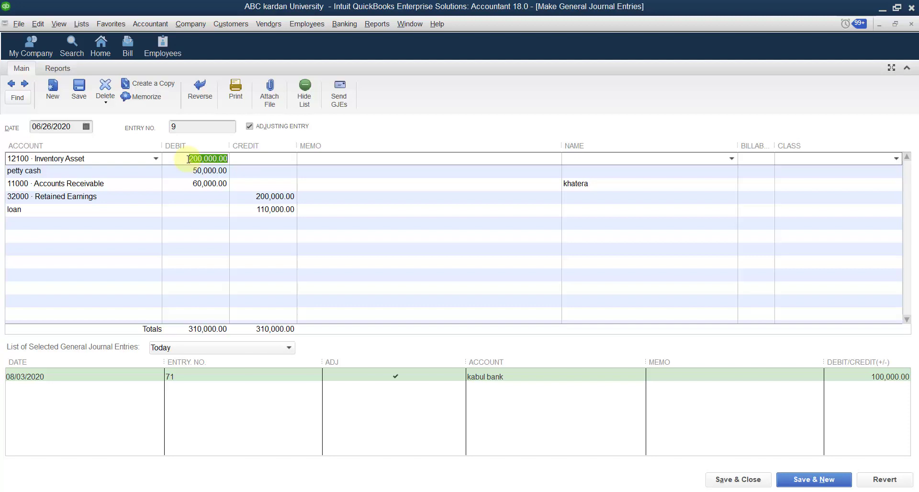
# Save journal entry 9, close the register and report, and reopen the inventory-account-but-not-items report.
pyautogui.click(752, 483)
pyautogui.click(912, 24)
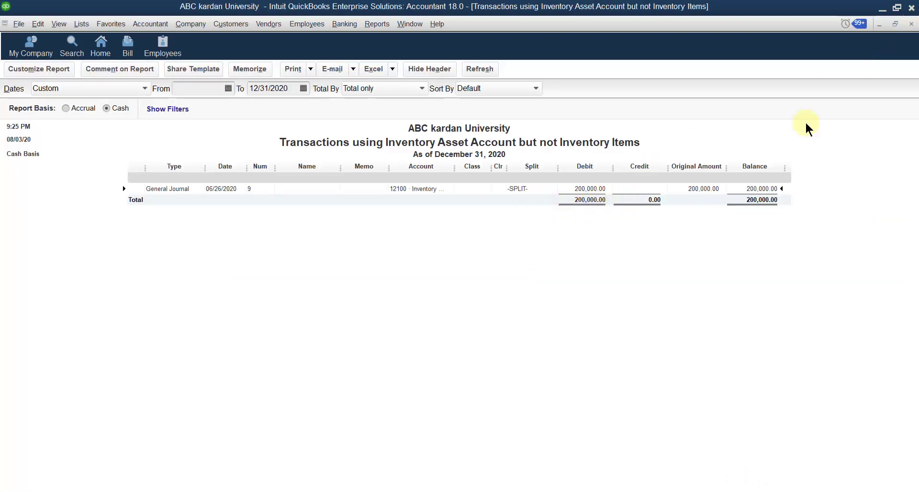
pyautogui.click(912, 24)
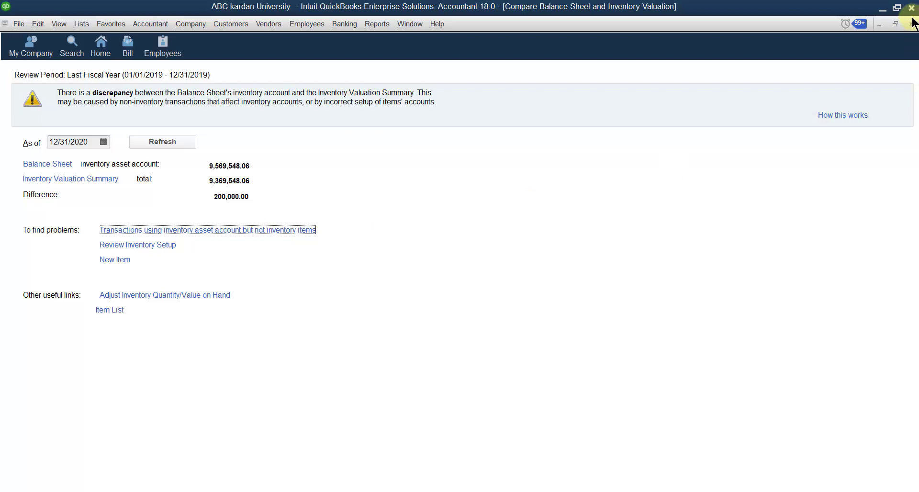
pyautogui.click(250, 233)
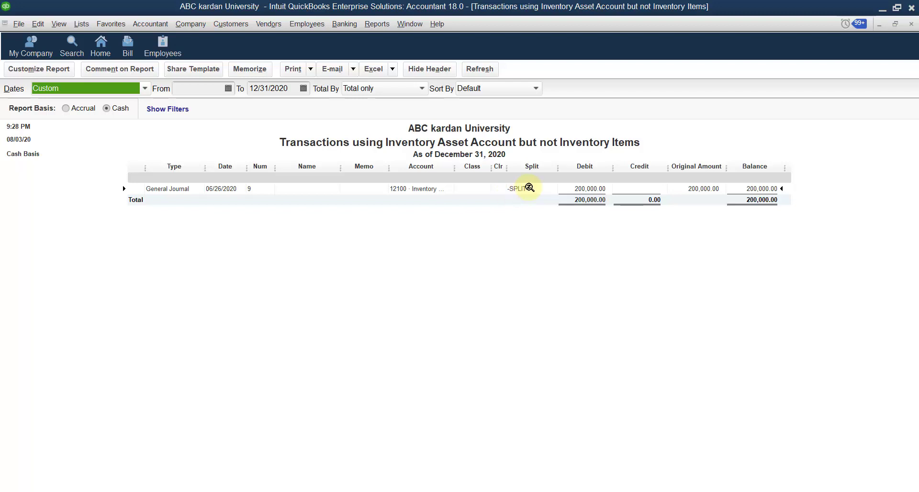
pyautogui.click(277, 24)
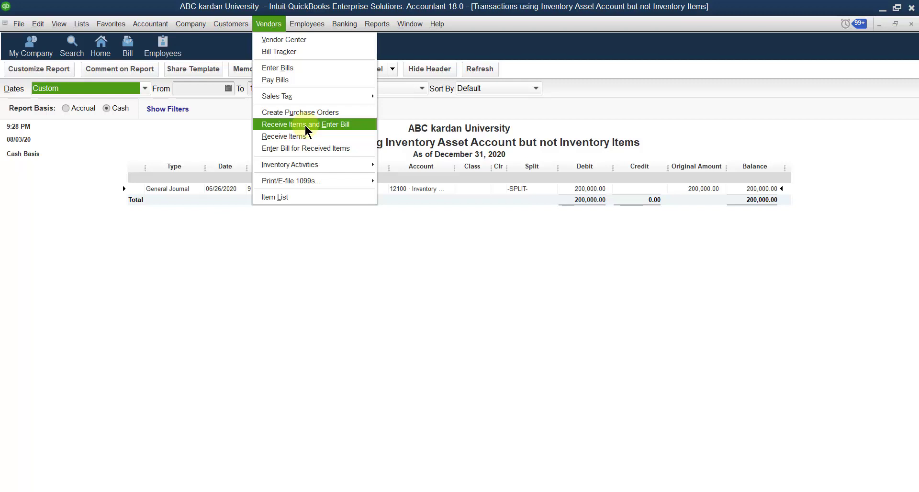
pyautogui.moveTo(316, 161)
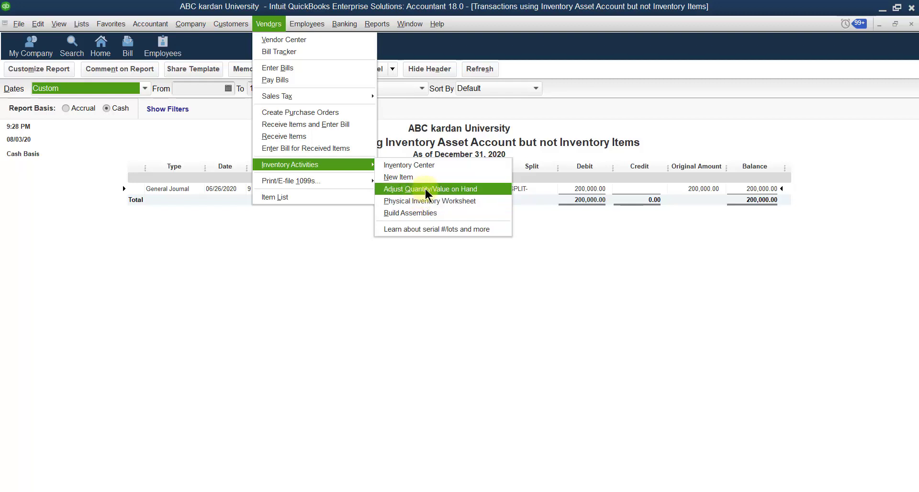
pyautogui.click(565, 252)
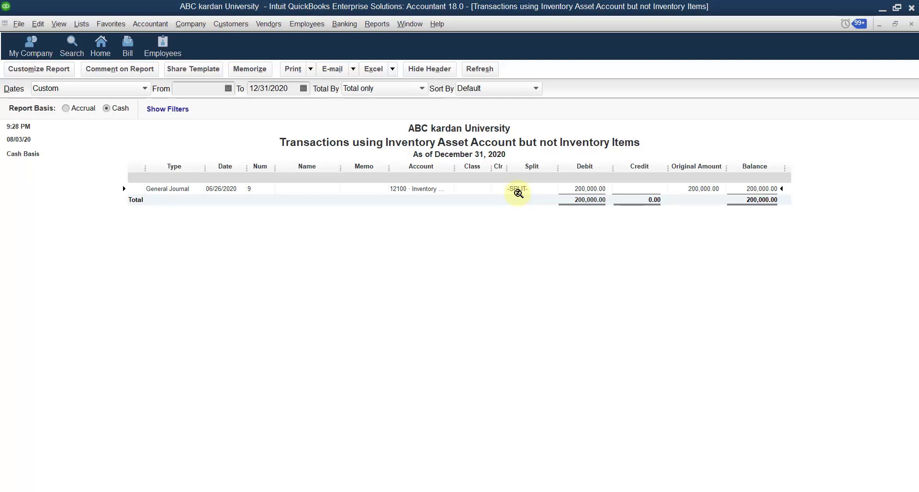
# Check Incorrectly Paid Payroll Liabilities for Last Fiscal Year, close the empty report, and reopen Accountant tools.
pyautogui.click(154, 25)
pyautogui.moveTo(246, 107)
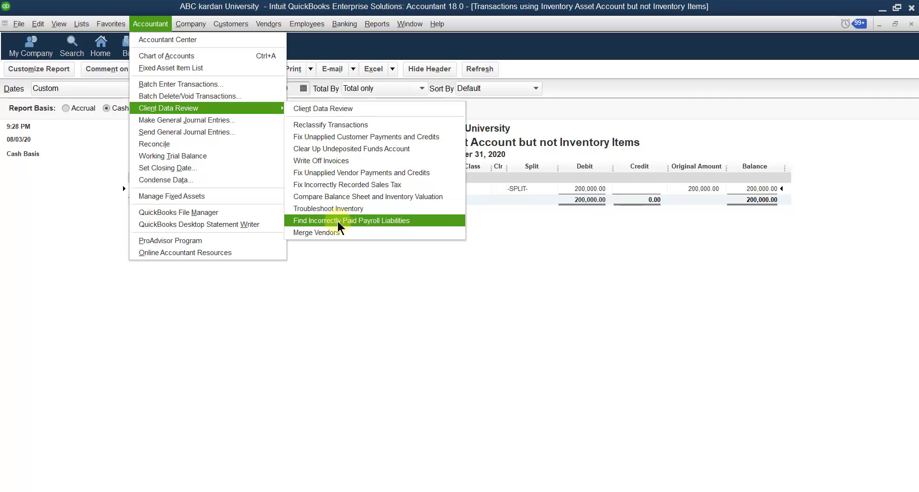
pyautogui.click(378, 220)
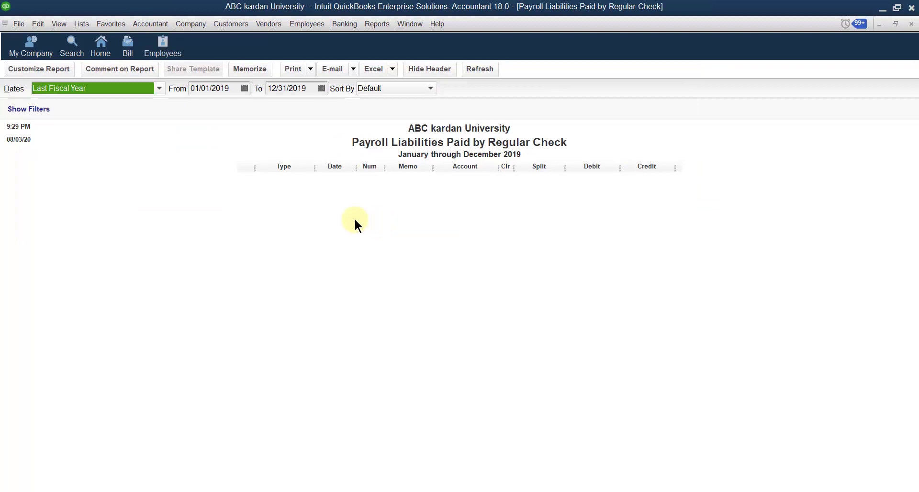
pyautogui.click(158, 87)
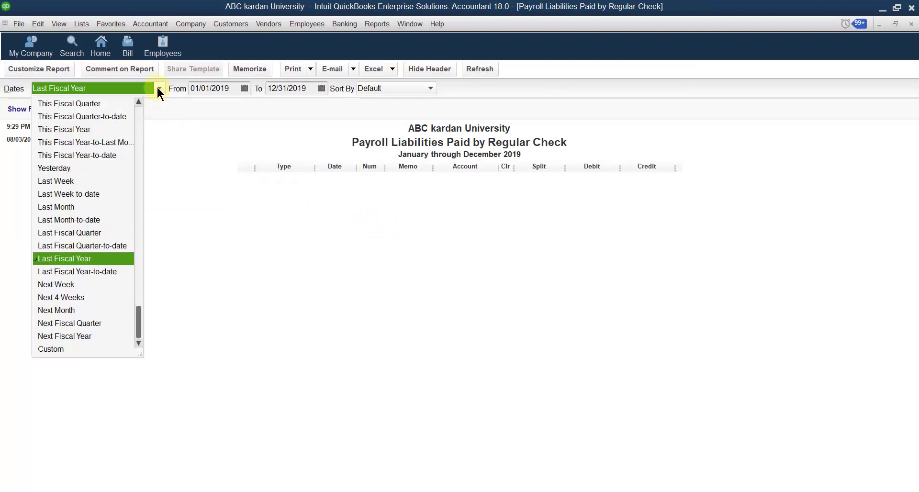
pyautogui.click(179, 162)
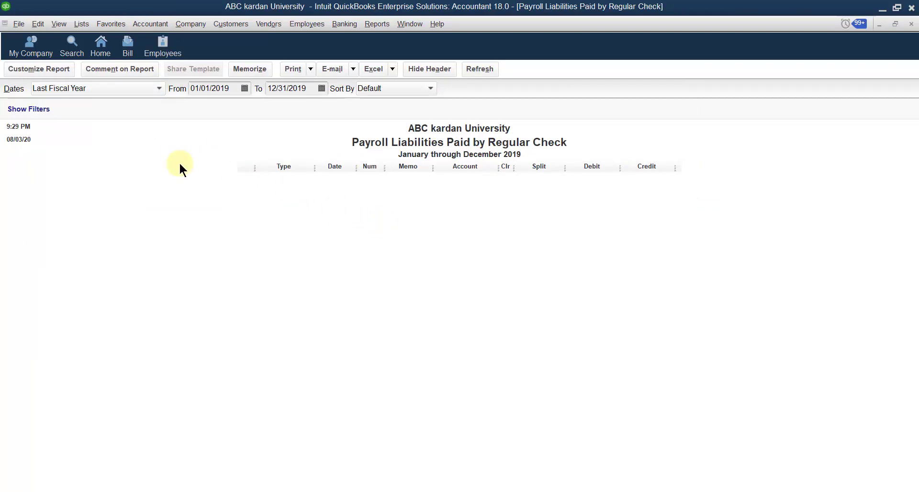
pyautogui.click(910, 24)
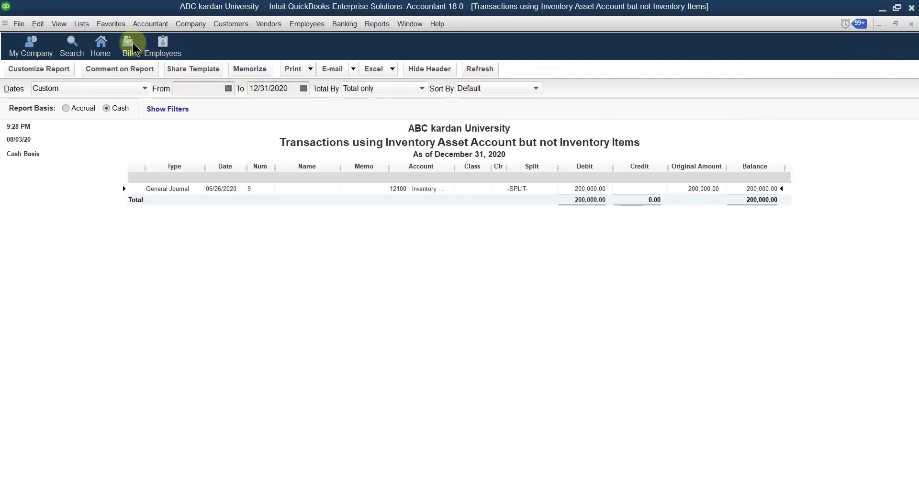
pyautogui.click(150, 24)
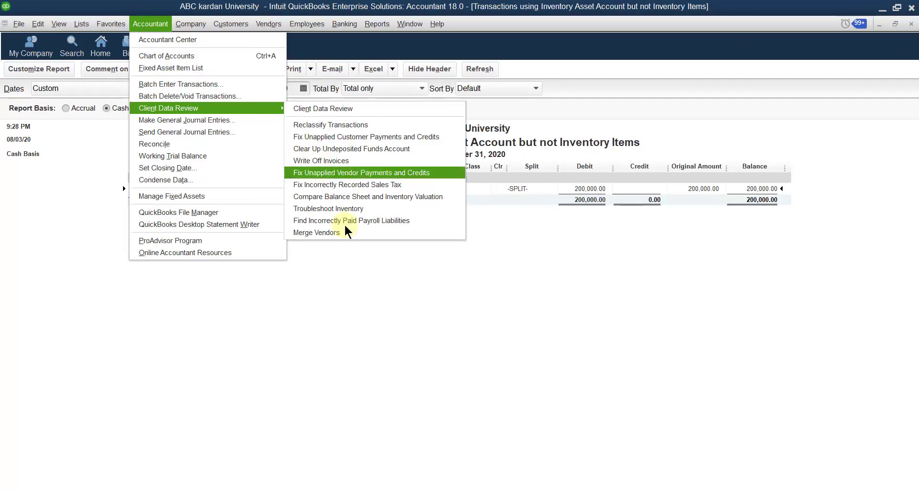